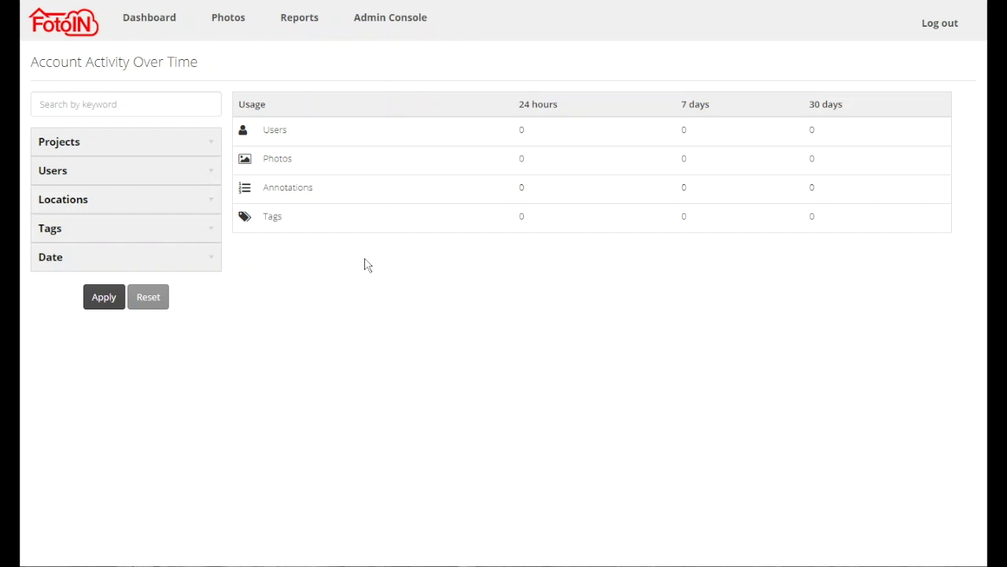
Step: Go to Users, Roles & Permissions in the Admin Console and start a new user
click(389, 26)
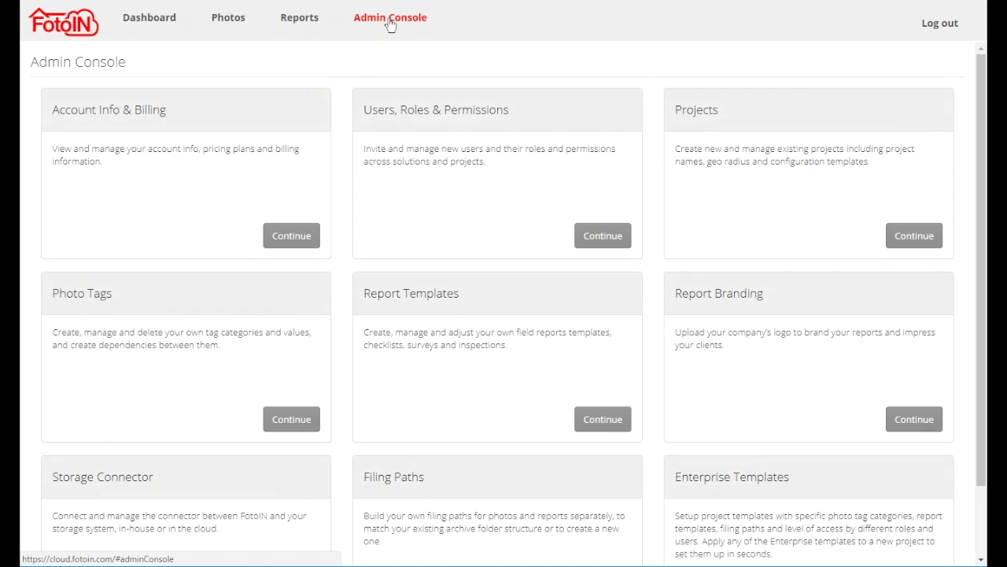
click(602, 240)
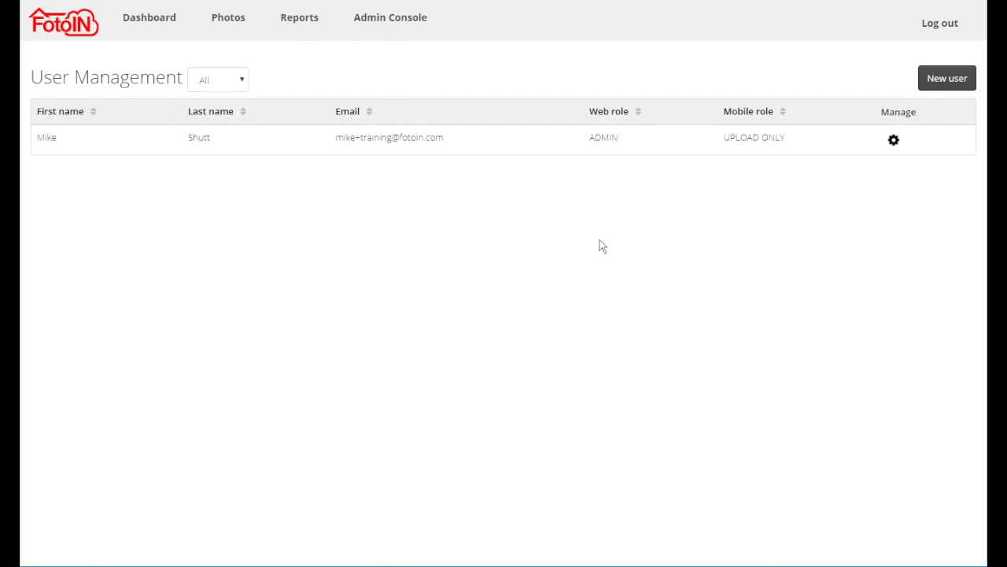
click(943, 82)
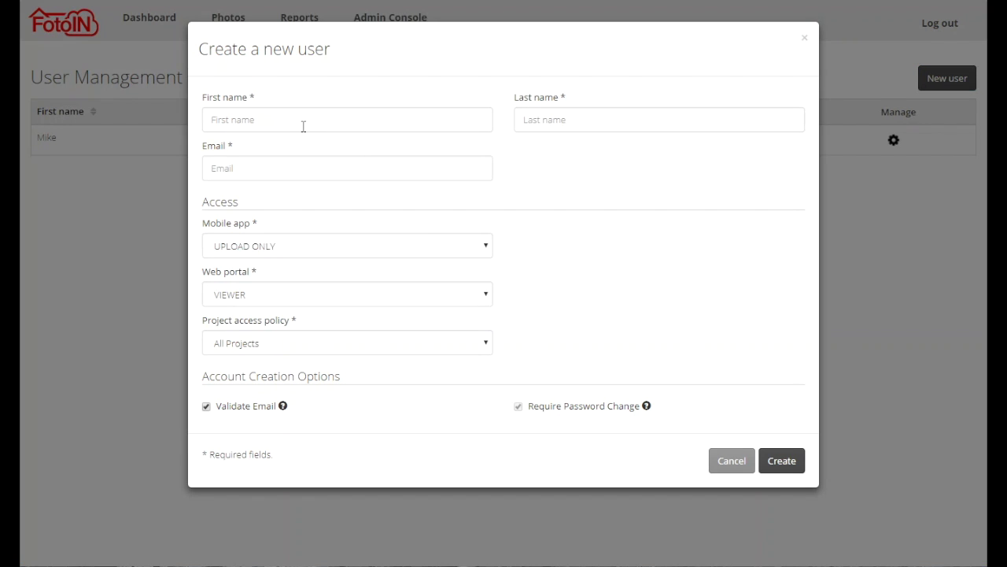
Step: Pass the empty first name, last name and email fields, setting Mobile app access to NONE
click(260, 120)
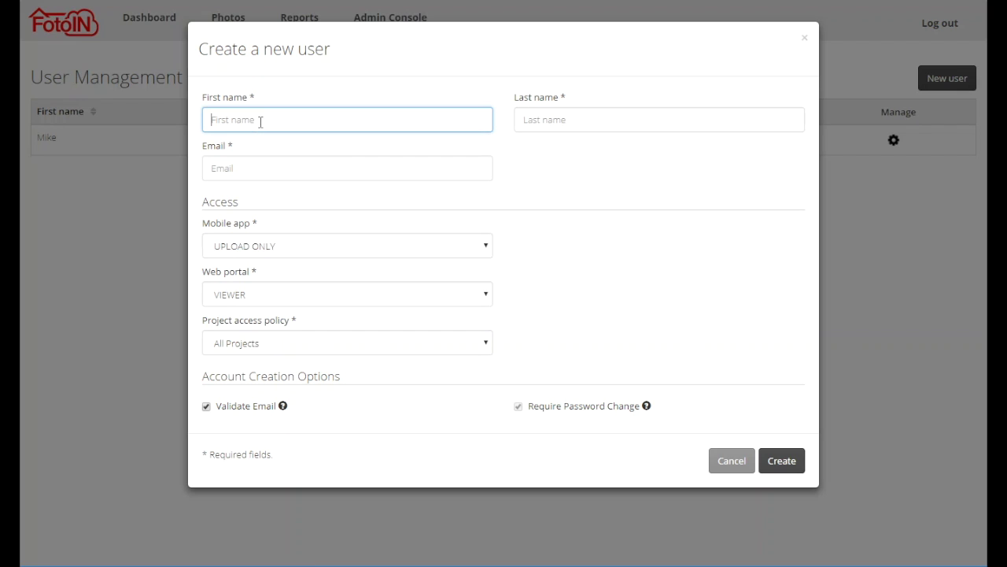
click(565, 123)
click(248, 167)
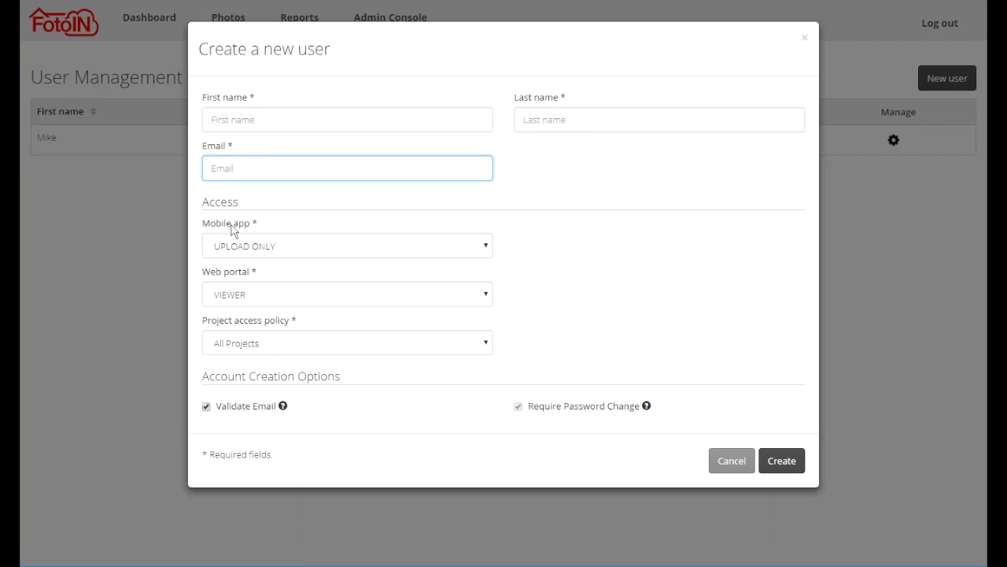
key(Tab)
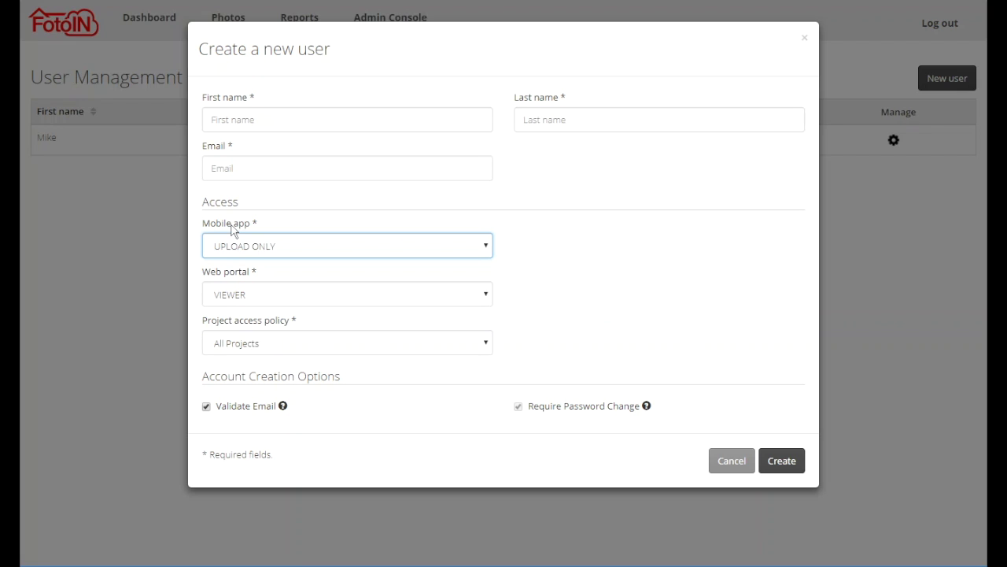
key(Tab)
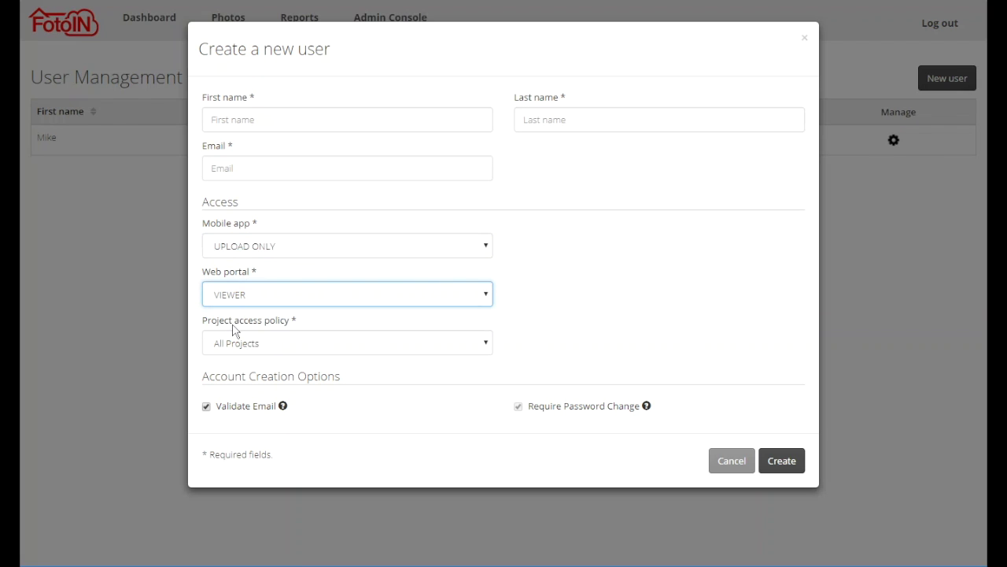
key(Tab)
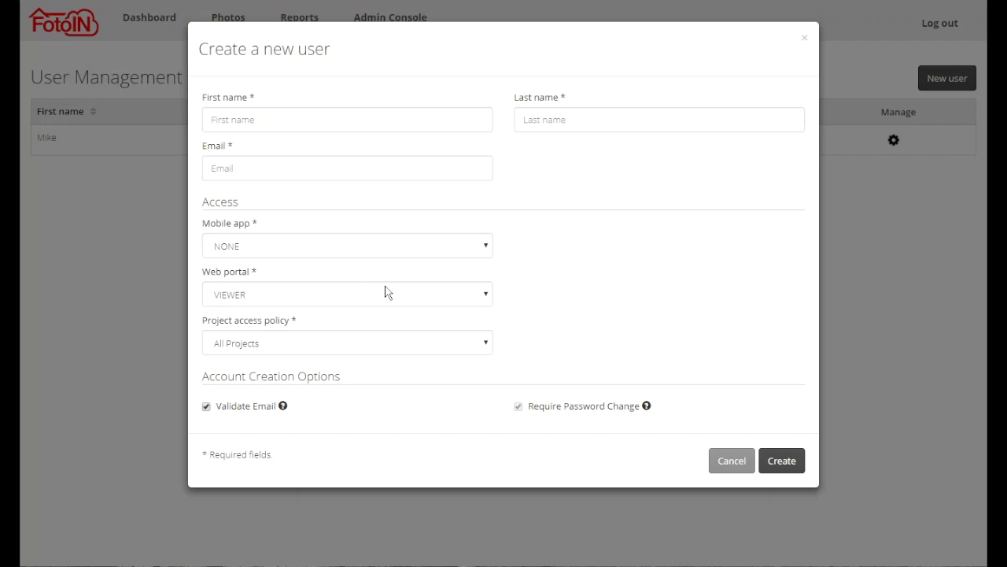
Step: Try the Web portal roles, going from VIEWER to ADMIN, and reopen the role list
click(486, 297)
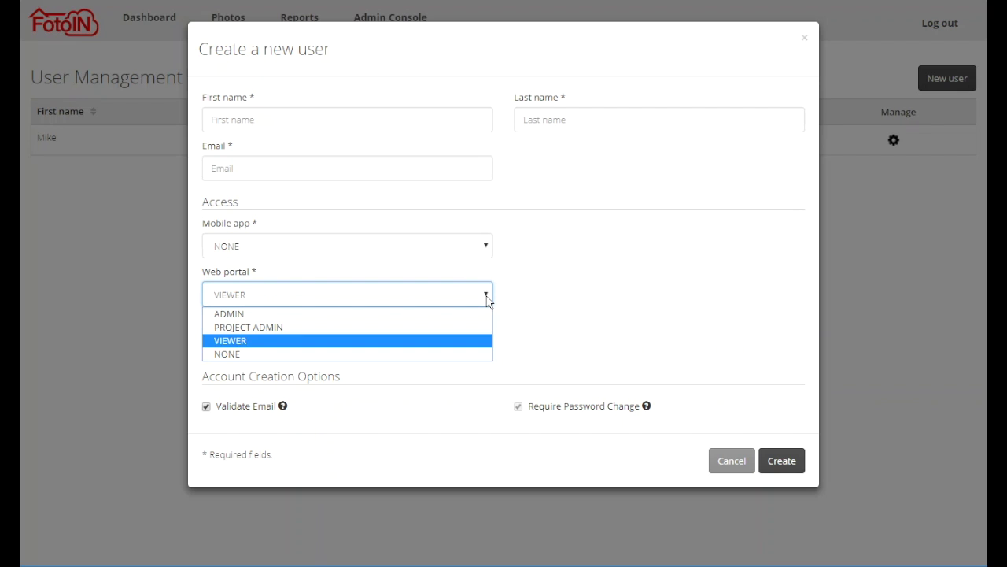
click(385, 341)
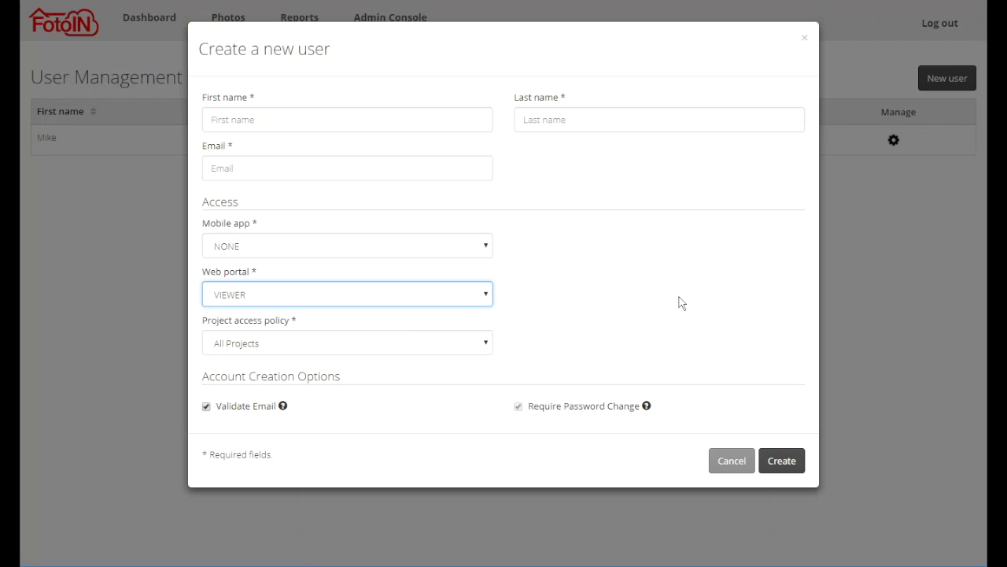
click(250, 295)
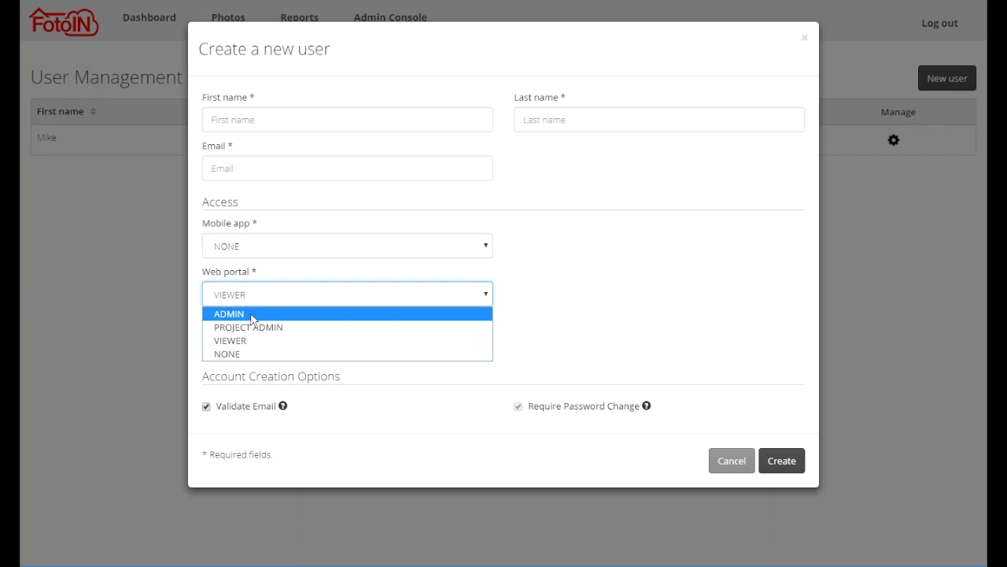
click(252, 314)
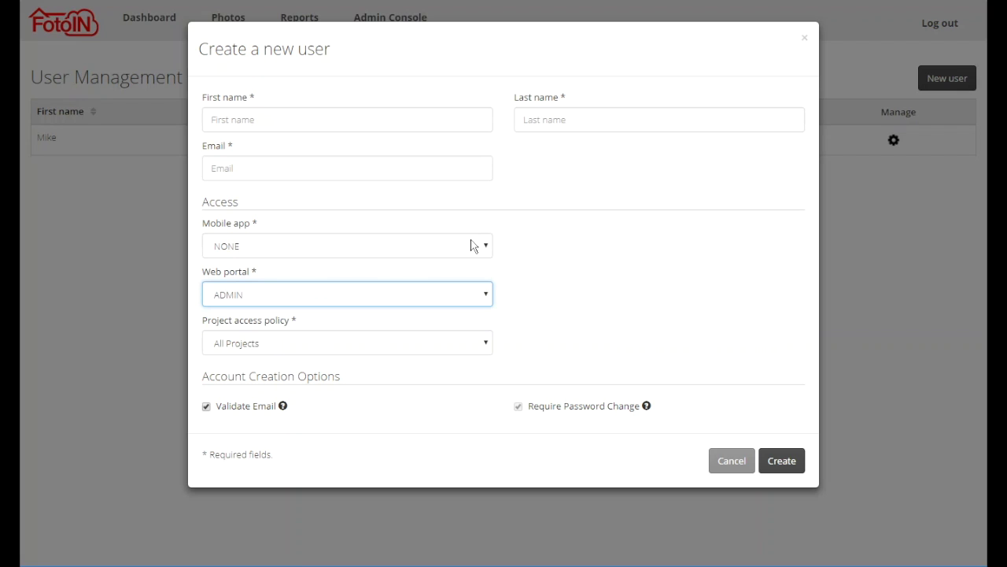
click(281, 300)
Step: Try PROJECT ADMIN and NONE as Web portal role, then set Mobile app to UPLOAD/DOWNLOAD
click(270, 327)
click(294, 298)
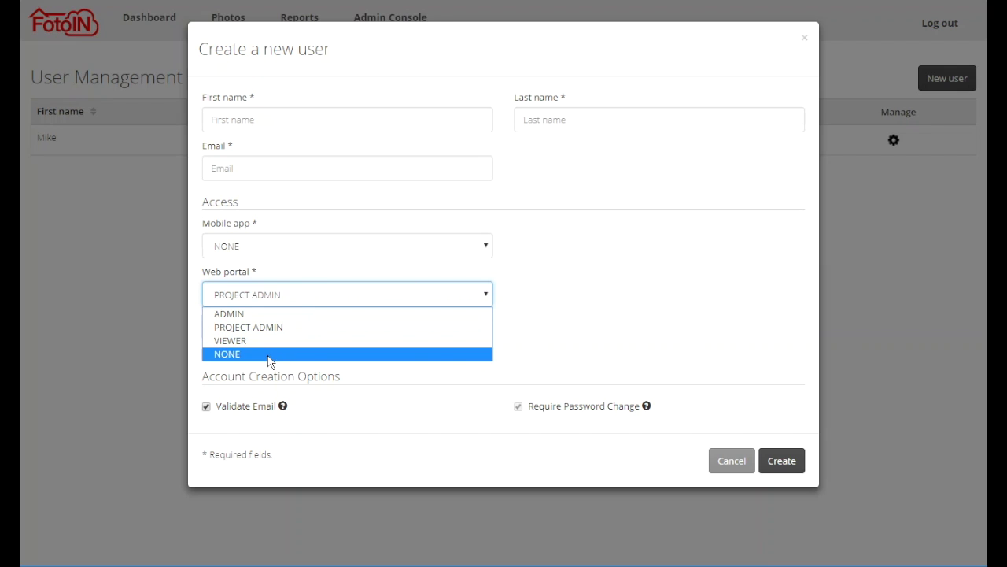
click(270, 355)
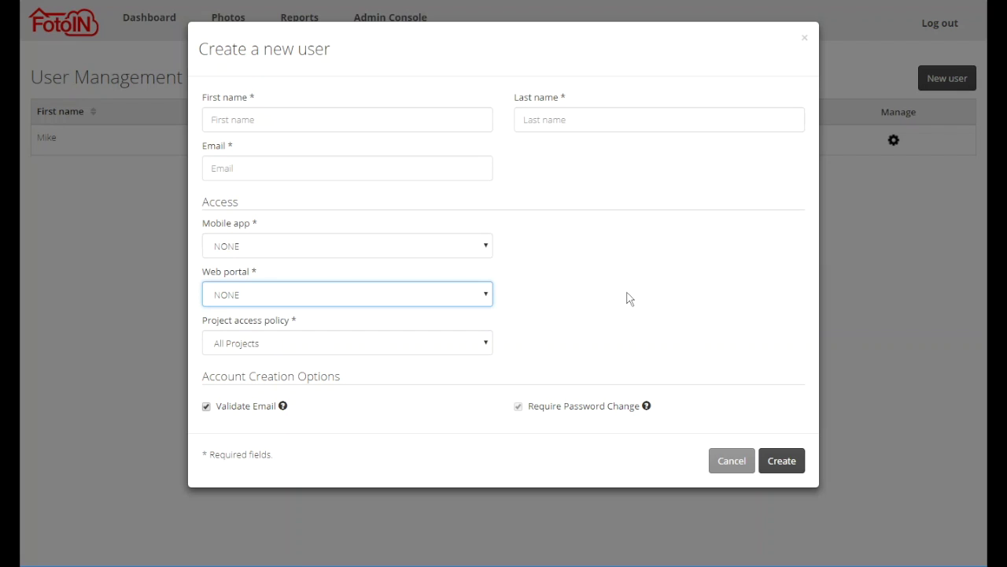
click(229, 226)
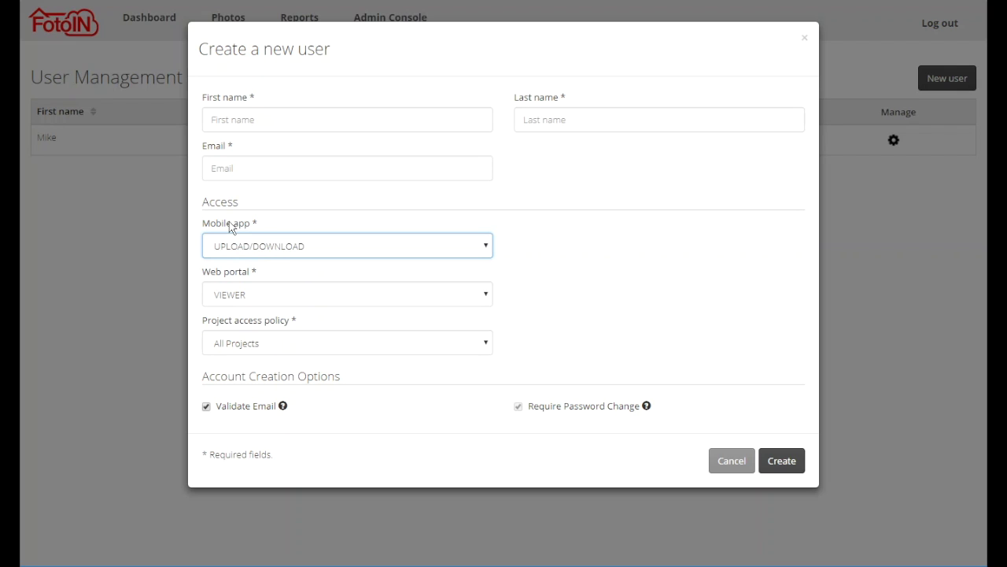
Step: Cycle Mobile app access through UPLOAD ONLY, UPLOAD/DOWNLOAD and NONE
click(274, 246)
click(259, 266)
click(312, 250)
click(284, 279)
click(310, 246)
click(257, 293)
click(415, 247)
click(337, 265)
Step: Set Mobile app and Web portal access to NONE, switching the policy to Assigned Projects
click(429, 249)
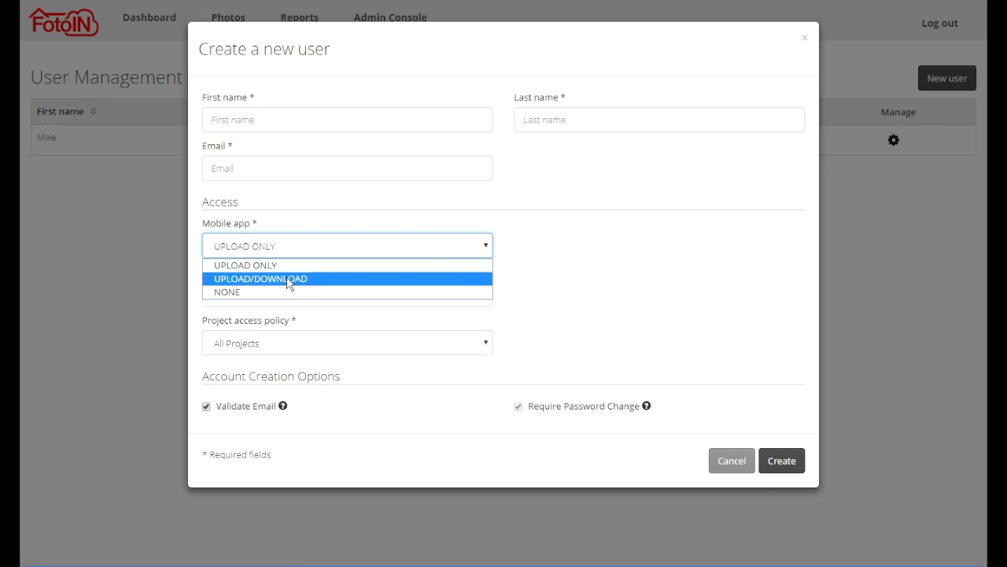
click(289, 280)
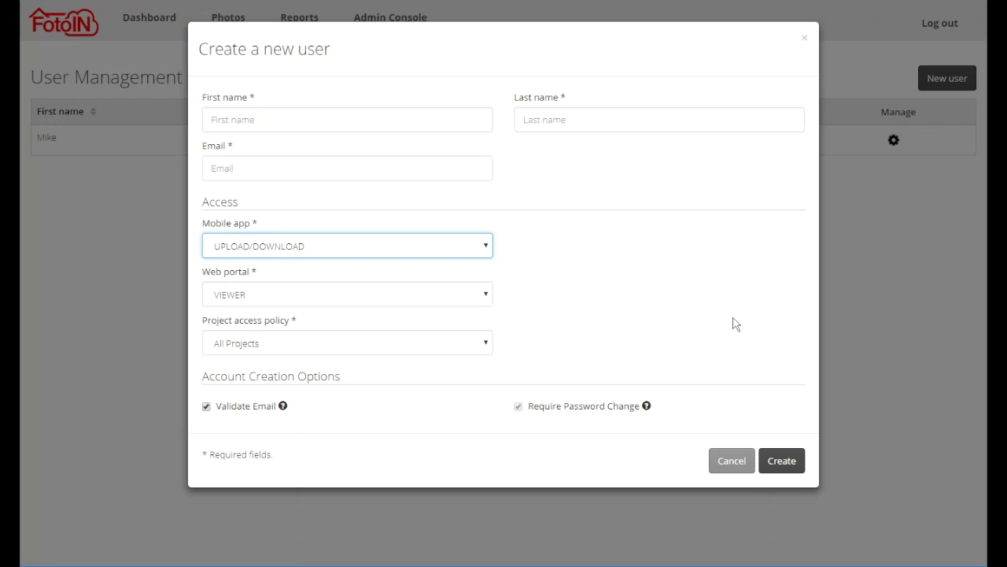
click(279, 256)
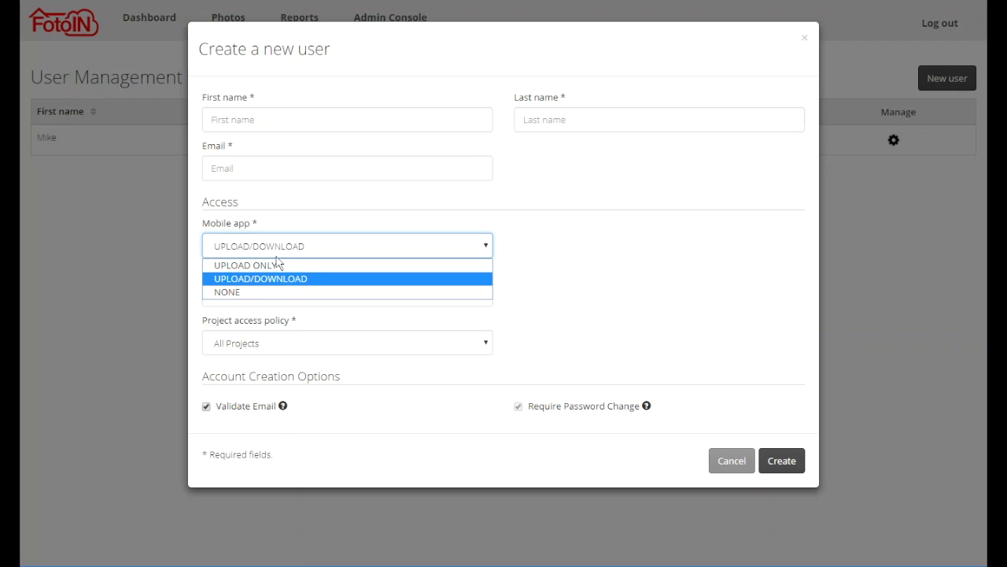
click(240, 292)
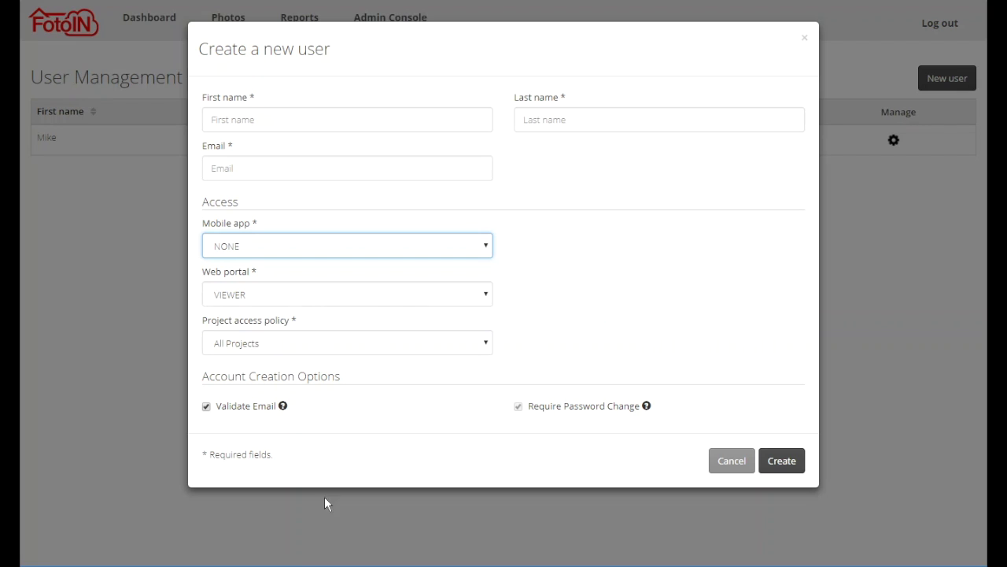
click(252, 326)
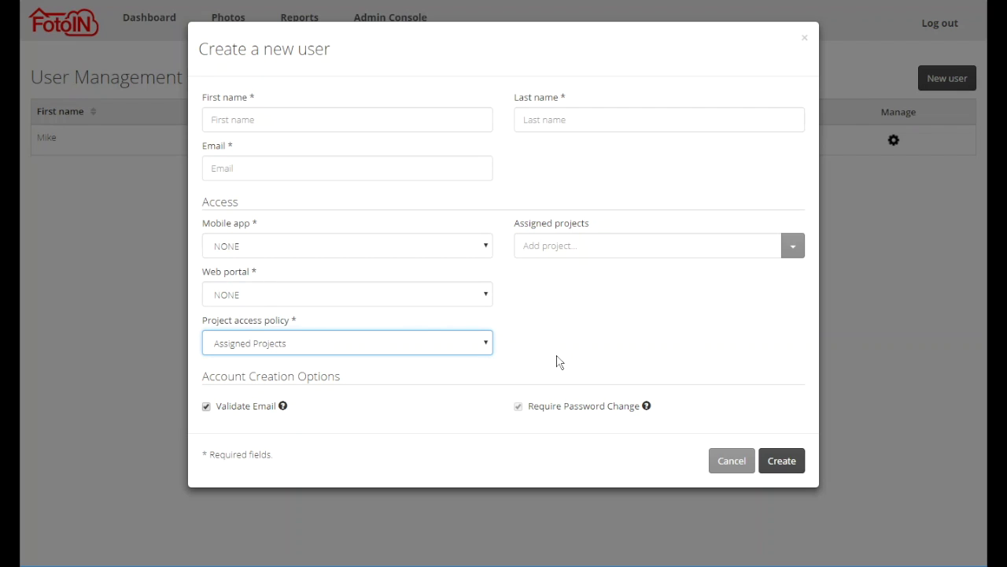
click(471, 349)
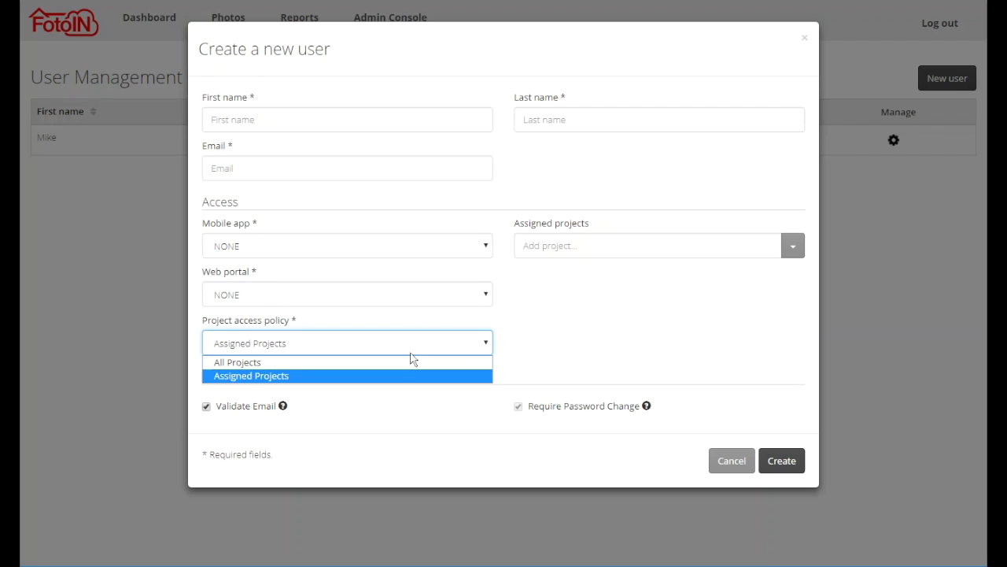
click(293, 363)
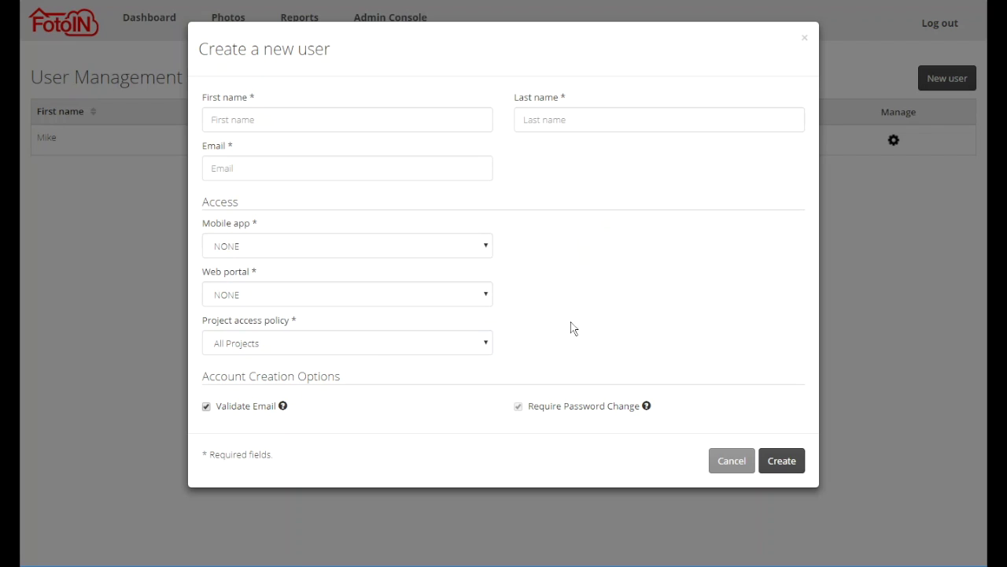
click(478, 346)
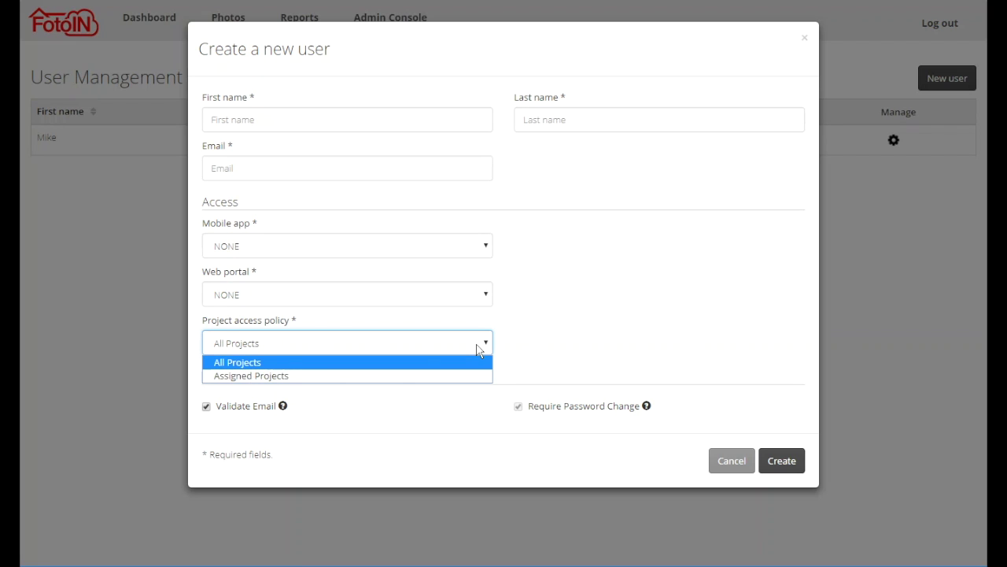
click(268, 377)
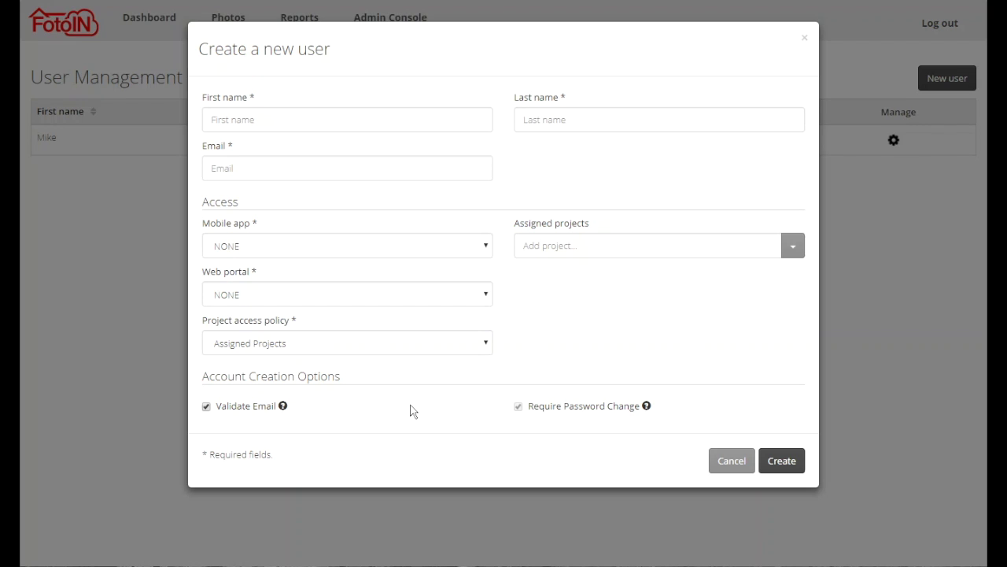
click(245, 409)
Step: Untick Require Password Change and dismiss the browser's saved-password suggestions
click(593, 415)
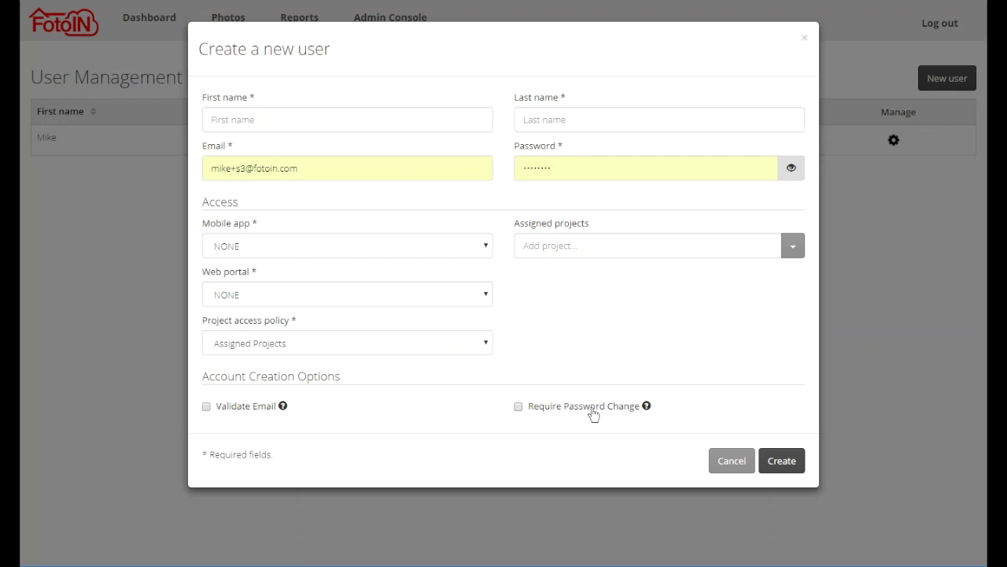
click(596, 163)
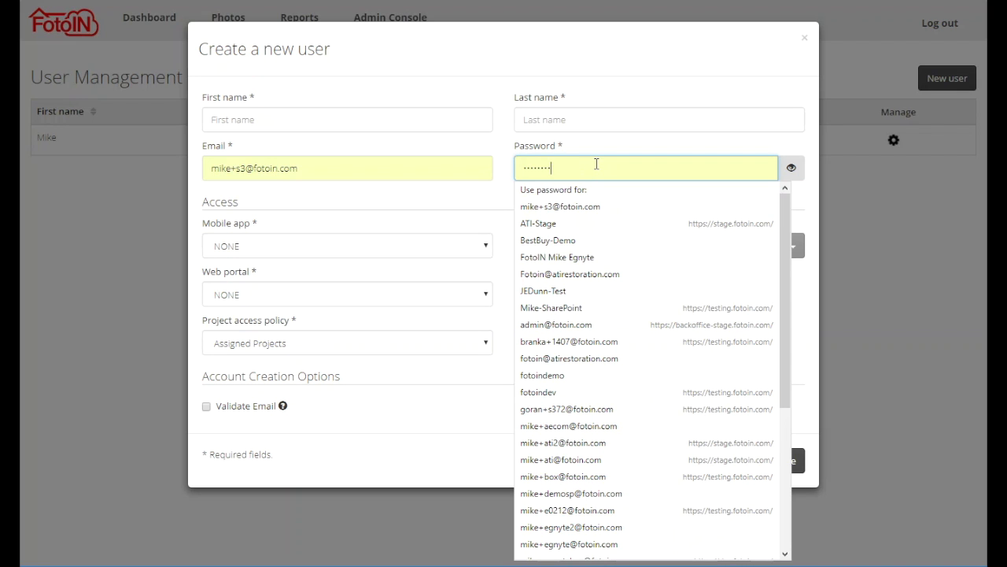
click(419, 459)
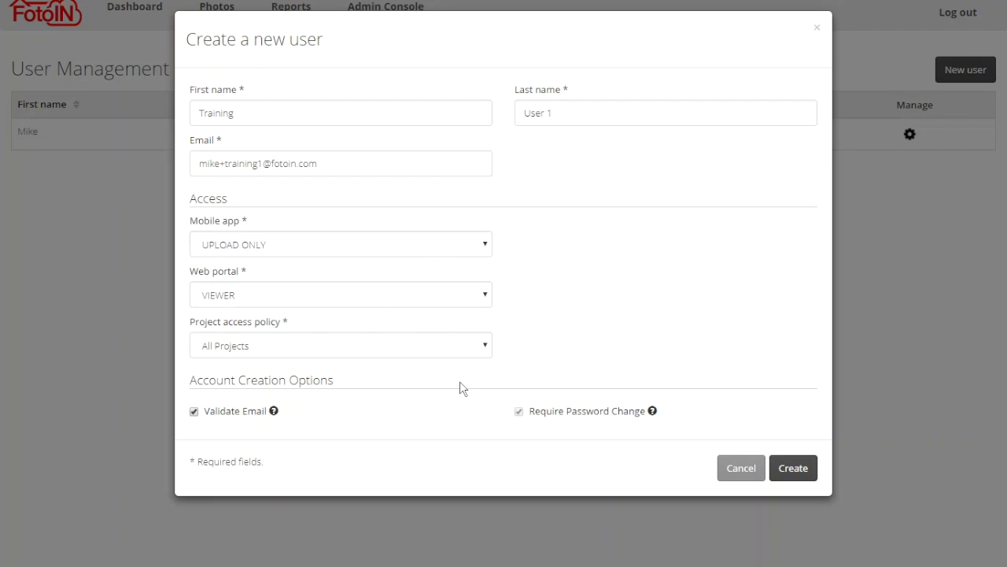
Step: Create Training User 1, then create Training User 2 with UPLOAD ONLY and VIEWER access
click(793, 469)
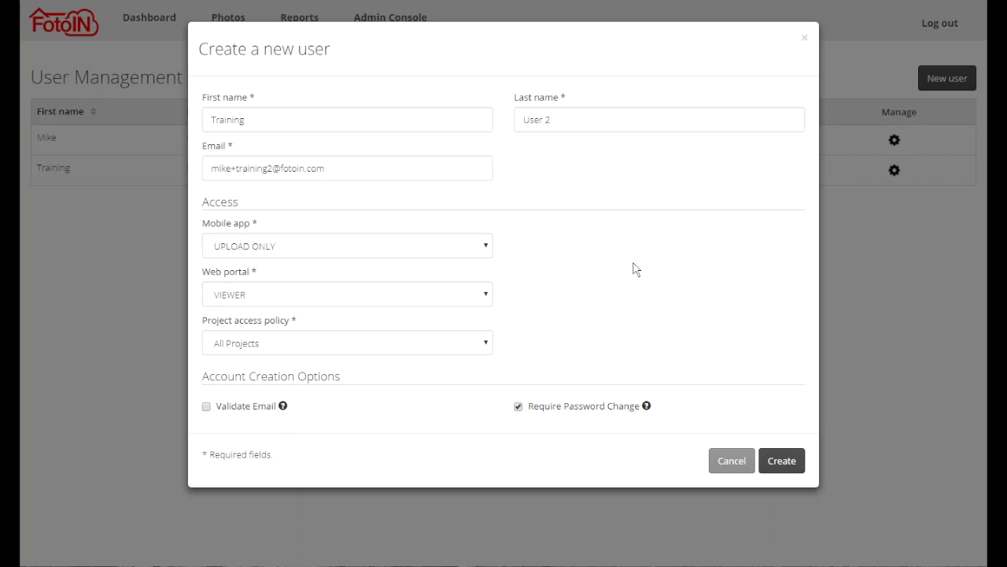
click(779, 463)
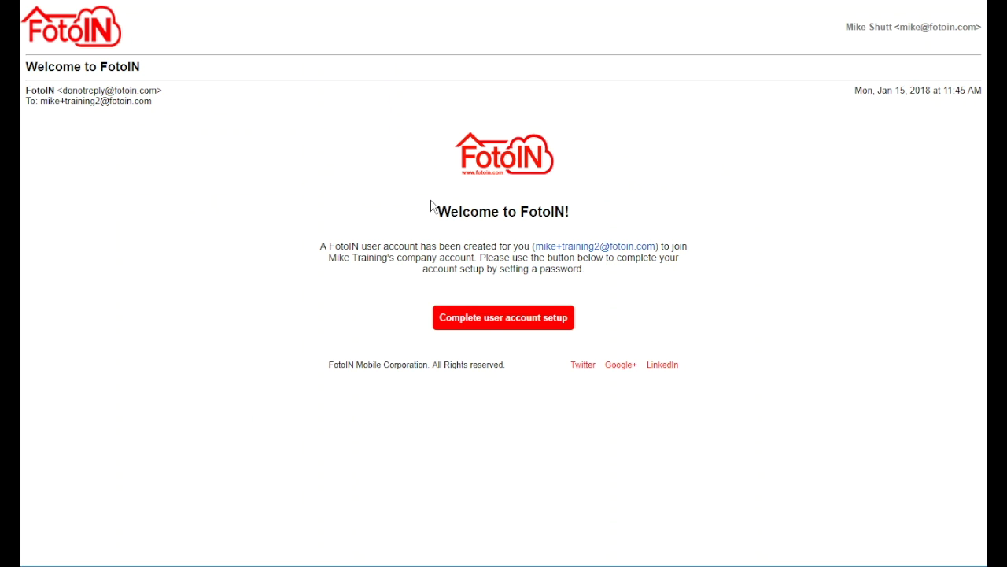
Step: Follow the welcome email's 'Complete user account setup' link
click(498, 325)
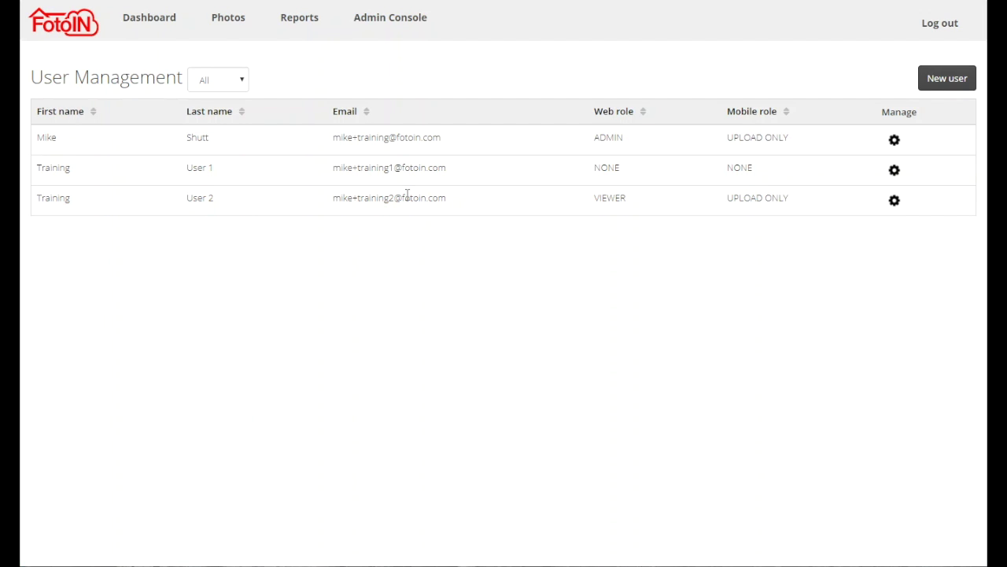
Step: Review Training User 2's fields without saving, then open Training User 1's Edit user dialog
click(894, 200)
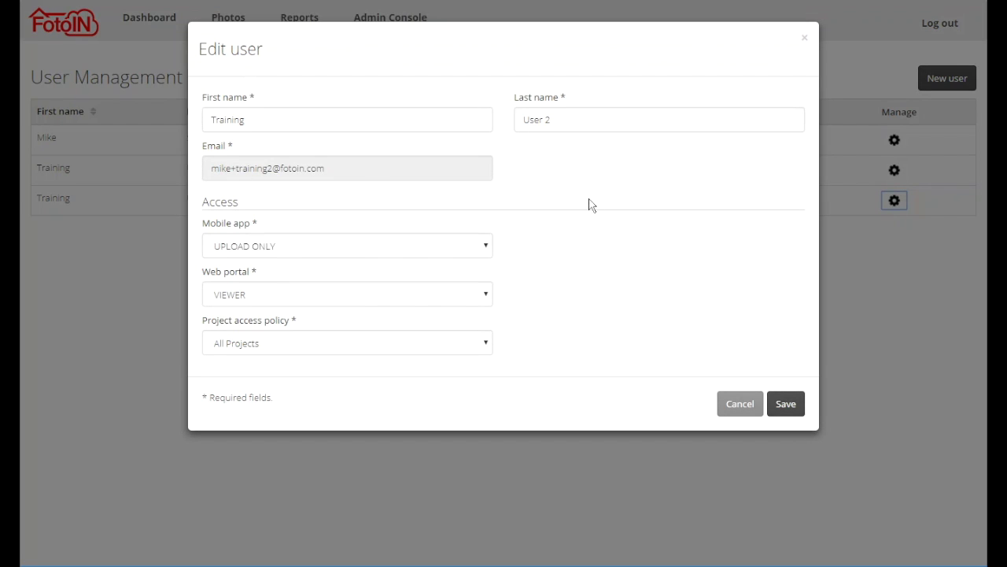
click(274, 121)
click(589, 122)
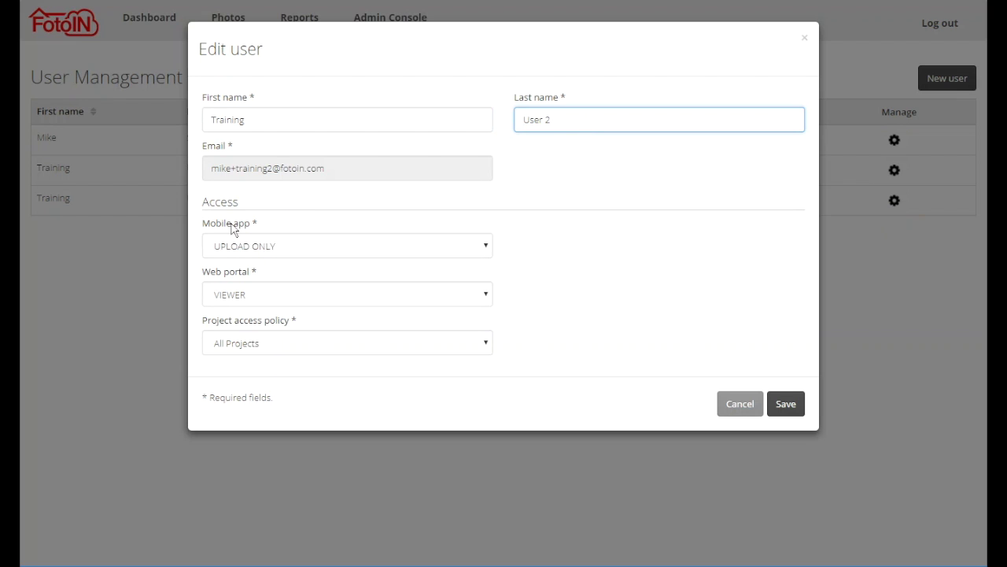
click(238, 296)
click(240, 340)
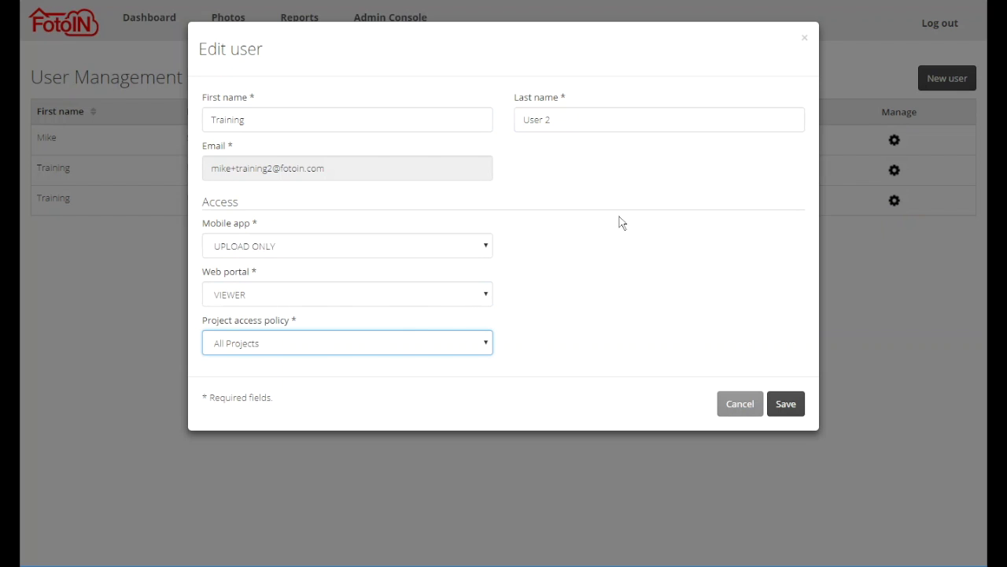
click(346, 170)
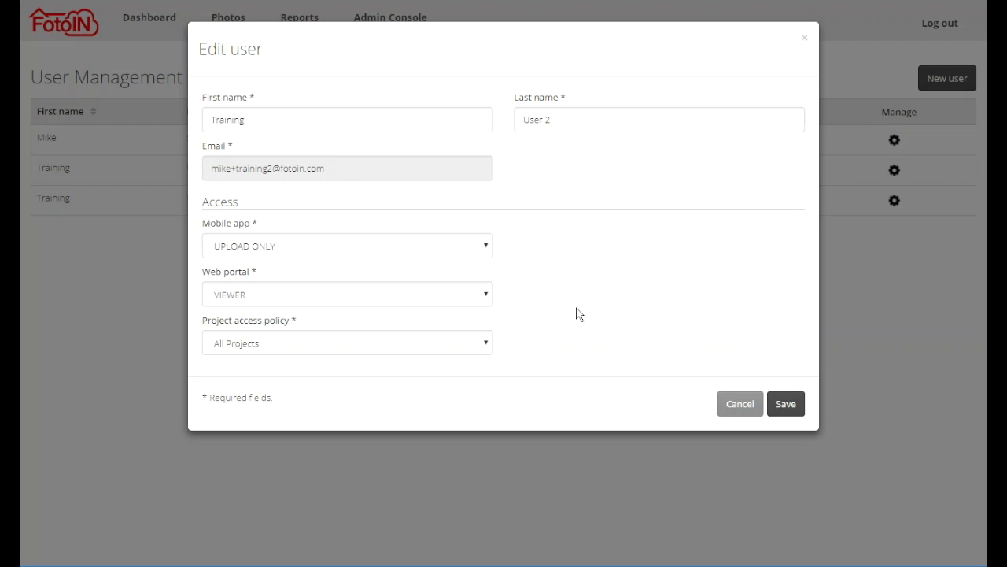
click(737, 405)
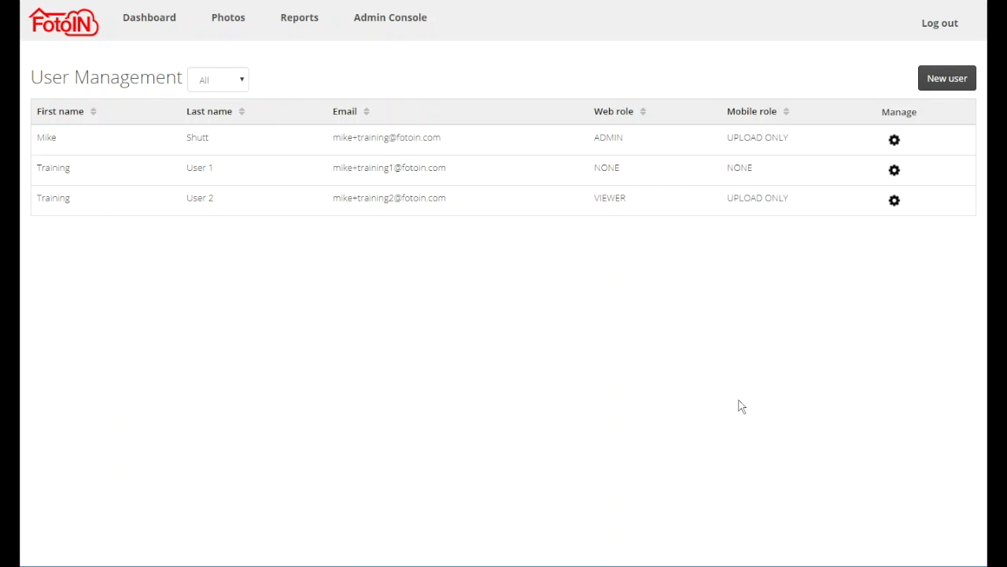
click(895, 170)
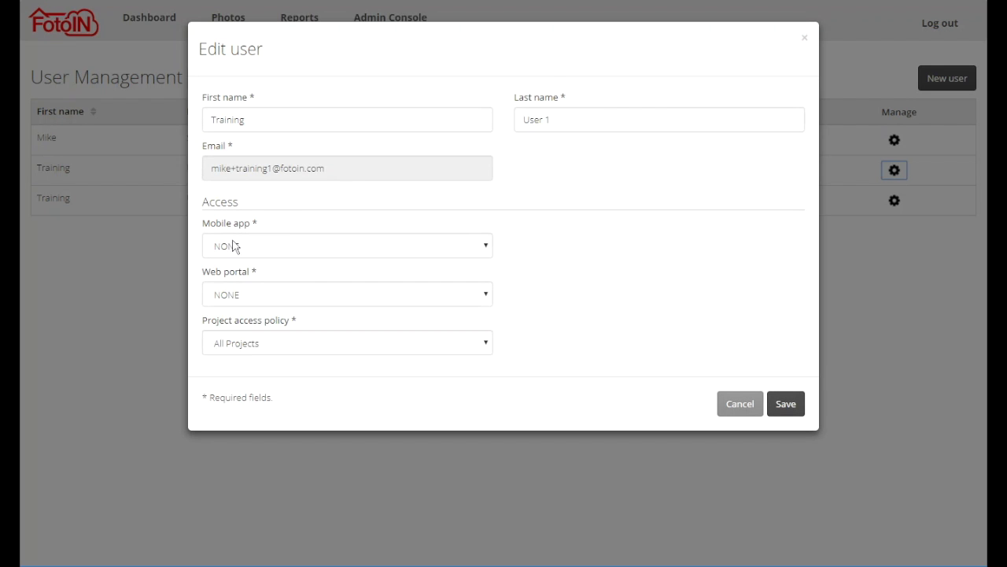